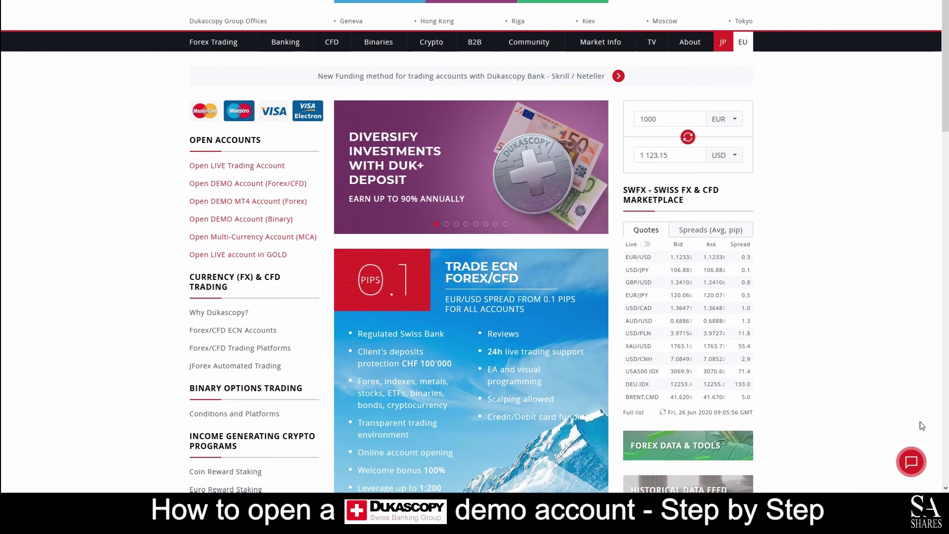
# Step: Go from the Dukascopy homepage to the OPEN DEMO FX ACCOUNT (Forex / CFD) sign-up page
pyautogui.click(917, 463)
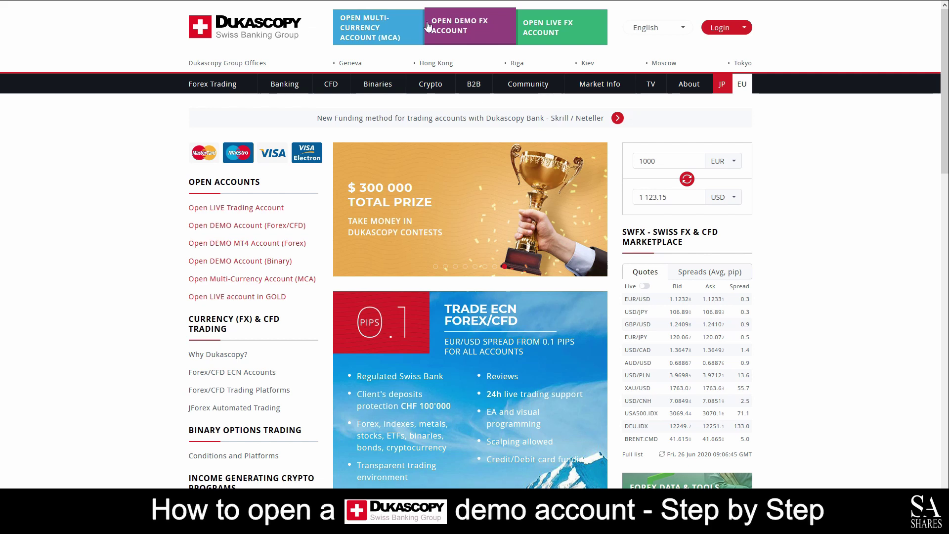
pyautogui.click(475, 36)
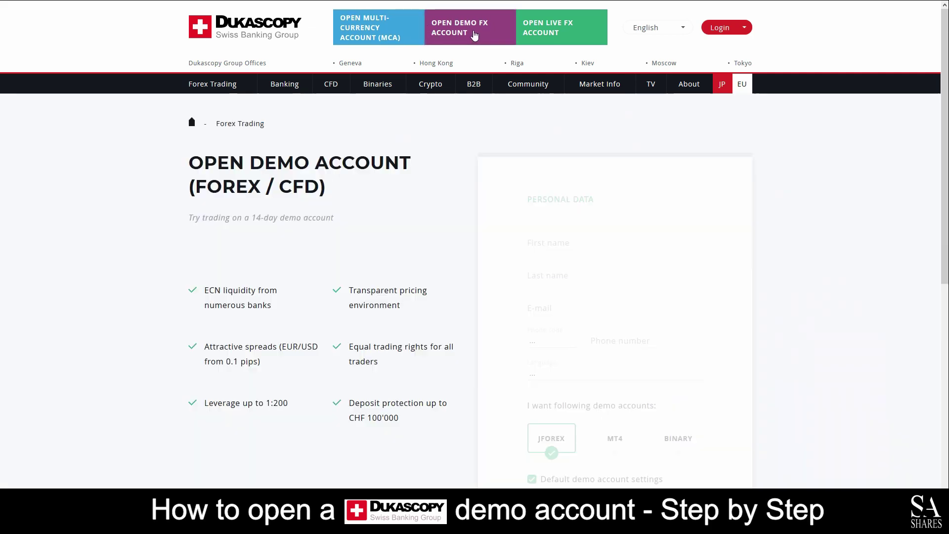
# Step: On the sign-up success page, launch JForex for the new demo account
pyautogui.scroll(-2, 473, 35)
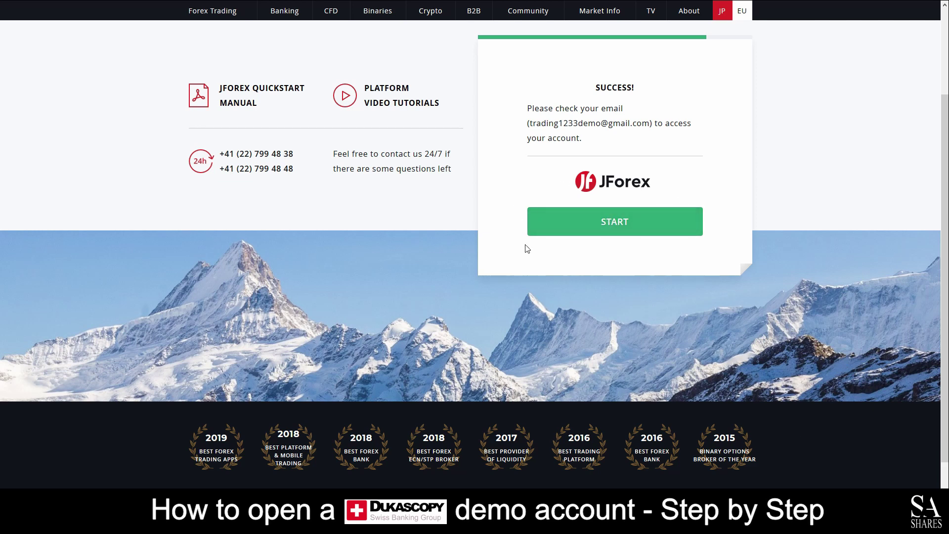
pyautogui.click(612, 222)
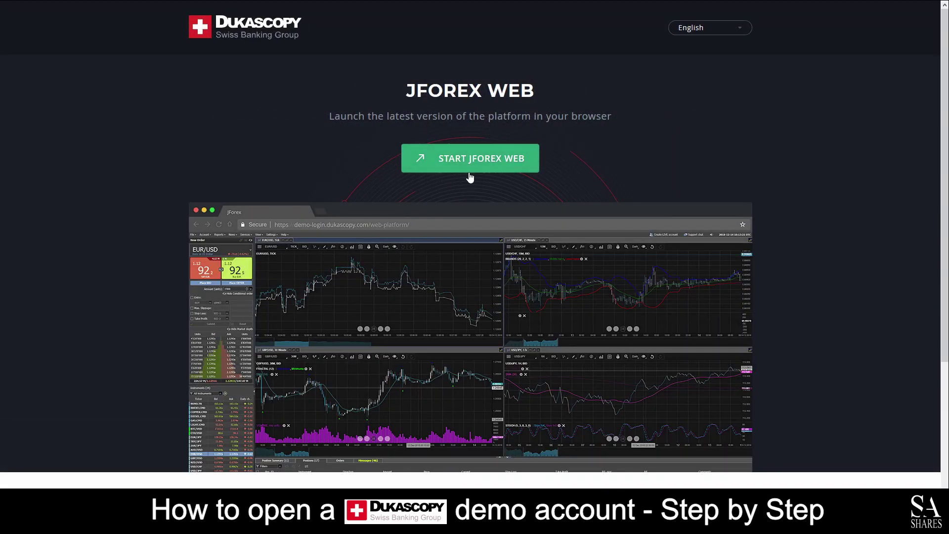
# Step: Start JForex Web in the browser and zoom the EUR/USD and USD/CHF charts
pyautogui.click(475, 159)
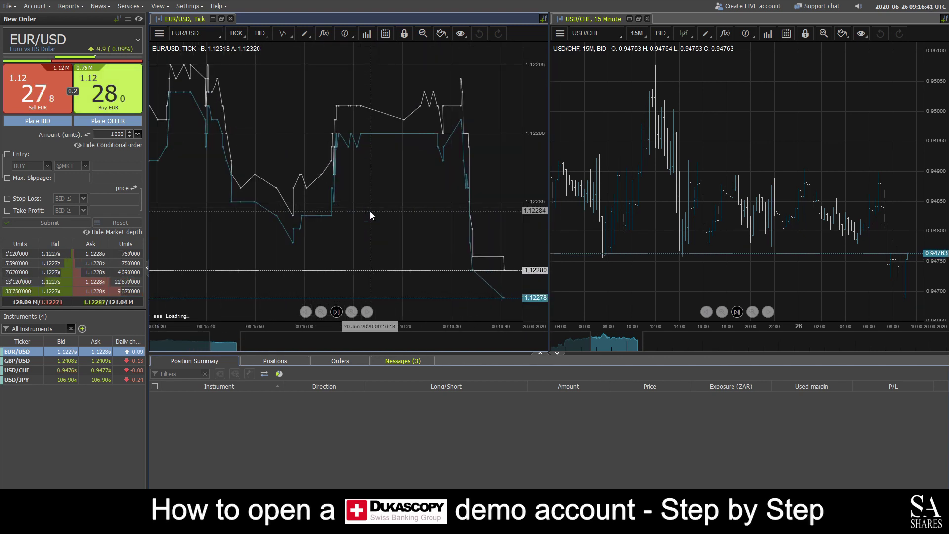
pyautogui.scroll(-3, 372, 206)
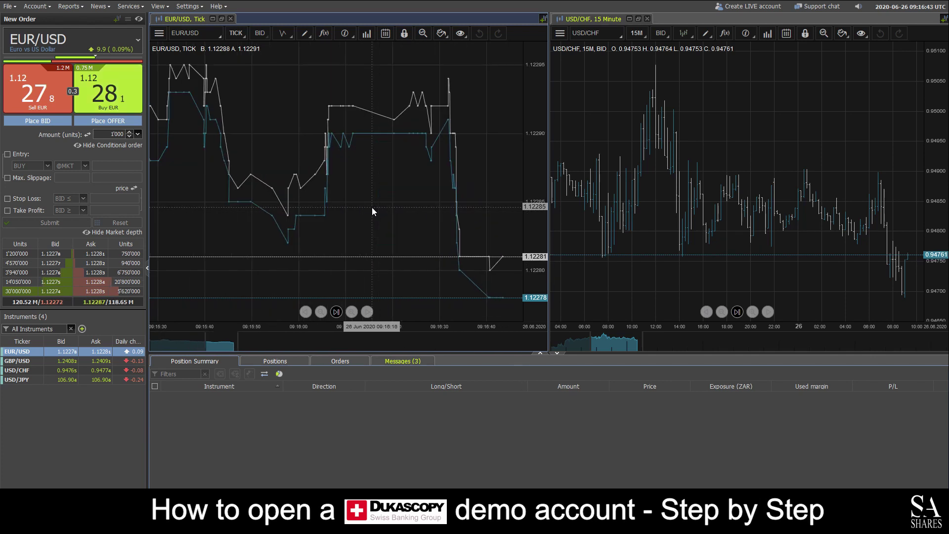
pyautogui.scroll(2, 663, 203)
pyautogui.scroll(-5, 663, 202)
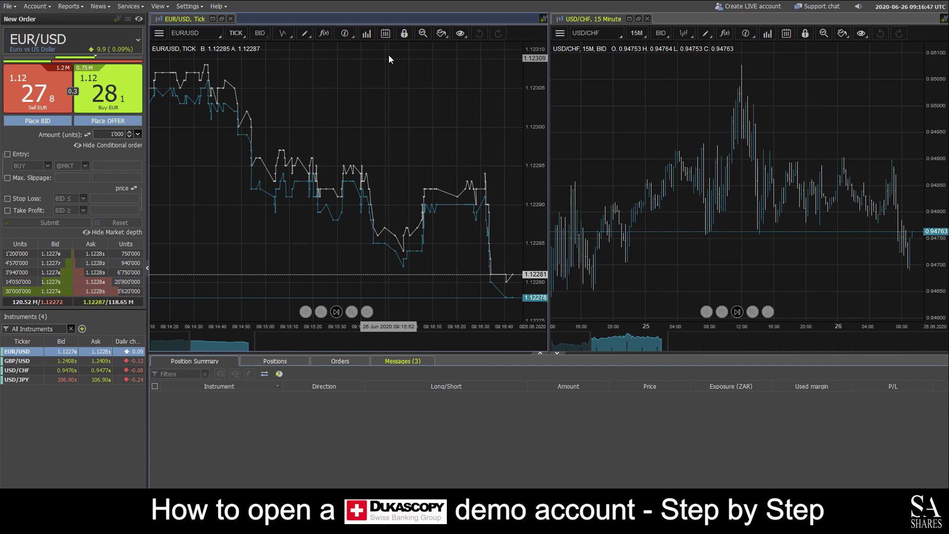
# Step: Preview the EUR/USD chart as bars, then switch it back to a line
pyautogui.click(282, 34)
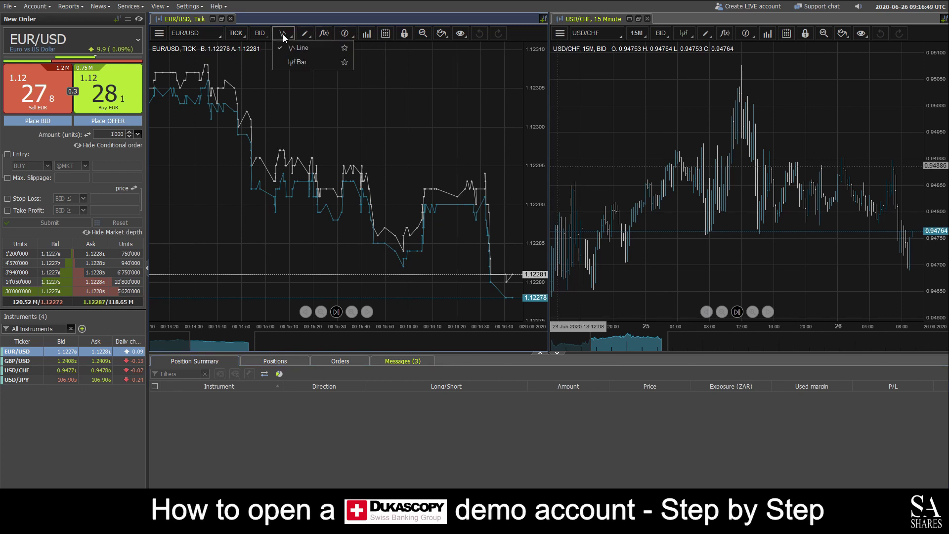
pyautogui.click(300, 55)
pyautogui.click(284, 33)
pyautogui.click(295, 48)
# Step: Open and close the drawing tools list and the f(x) indicators window without adding anything
pyautogui.click(310, 34)
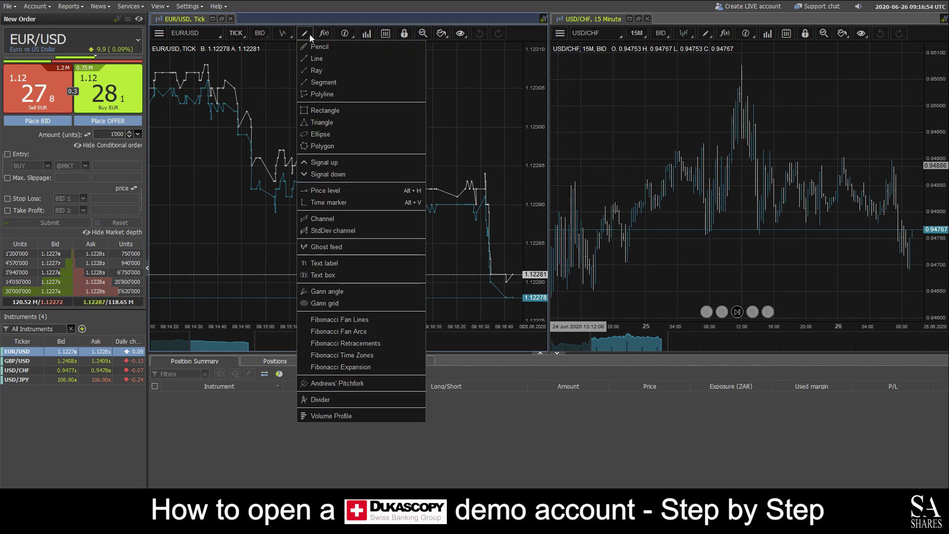
pyautogui.click(309, 34)
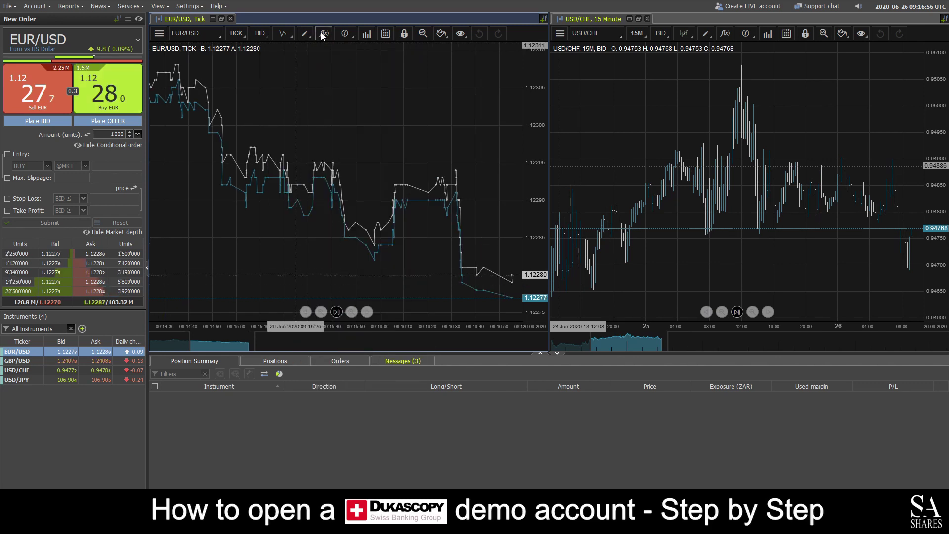
pyautogui.click(321, 32)
pyautogui.click(687, 103)
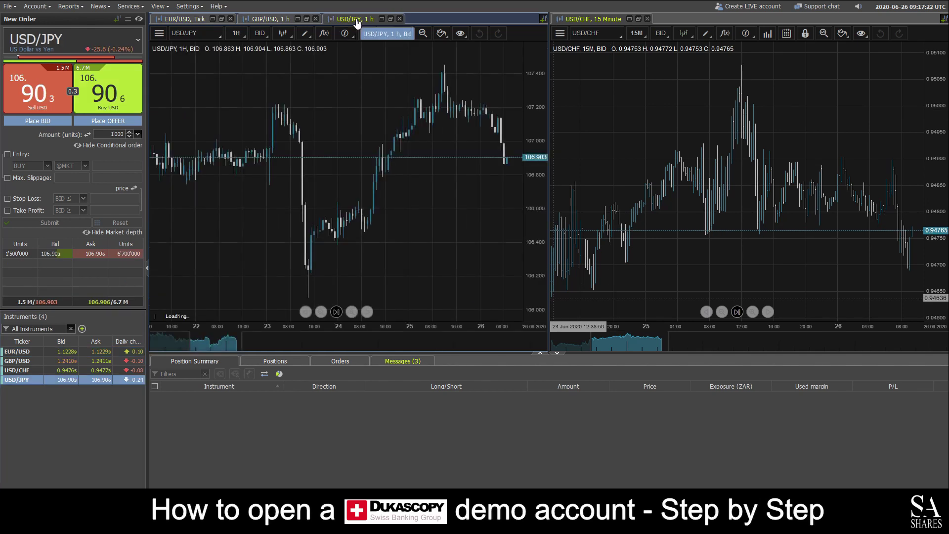
# Step: Maximize the USD/JPY chart, zoom in, and detach it into a separate window
pyautogui.click(381, 19)
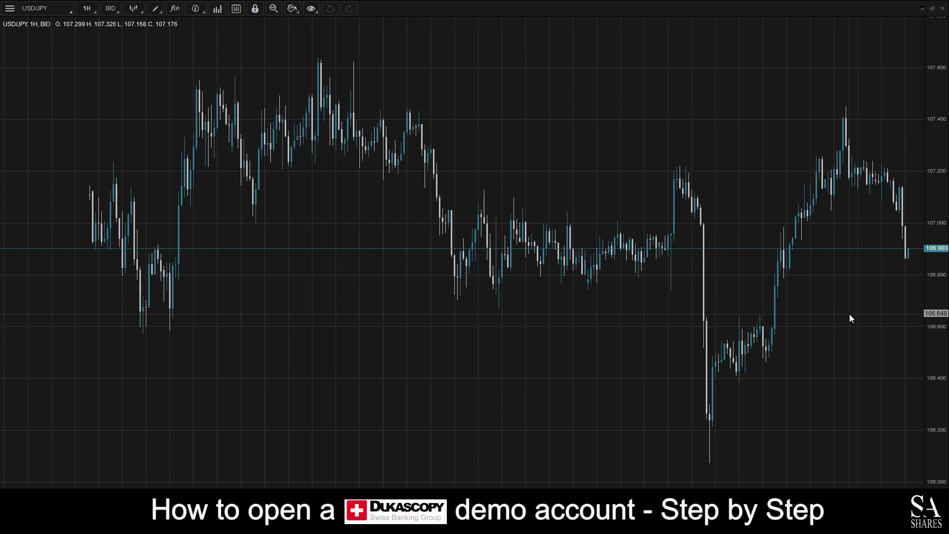
pyautogui.scroll(3, 892, 320)
pyautogui.scroll(1, 891, 320)
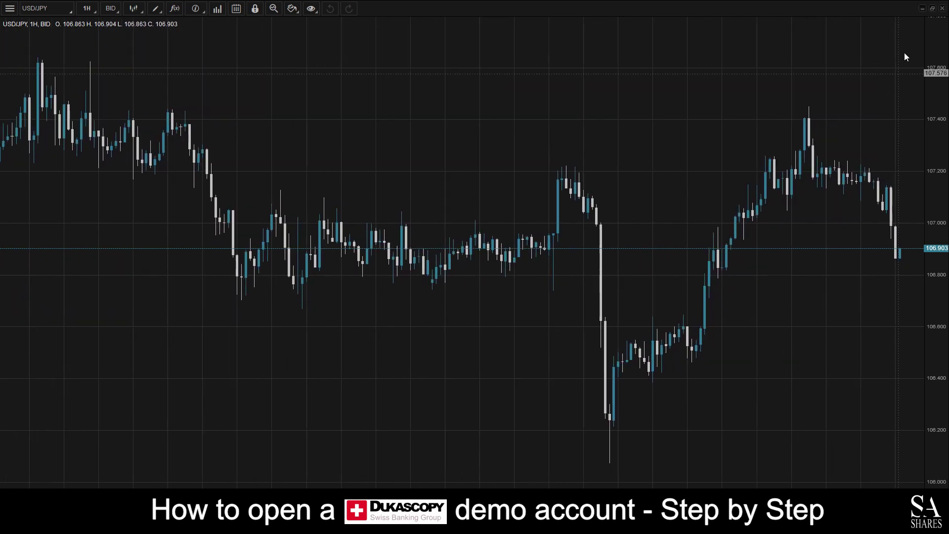
pyautogui.click(933, 8)
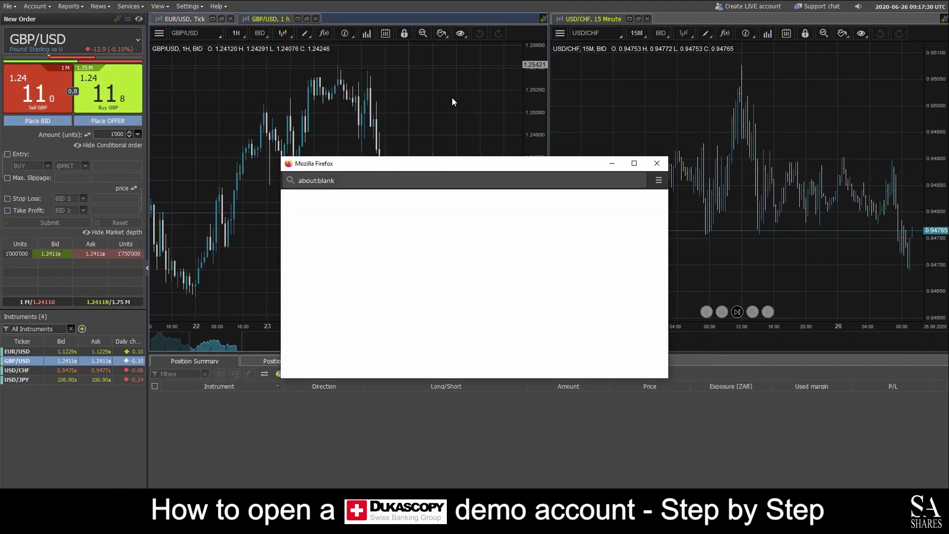
# Step: Move and enlarge the detached USD/JPY window, zoom it, then close it to re-dock the chart
pyautogui.moveTo(520, 168); pyautogui.dragTo(441, 127)
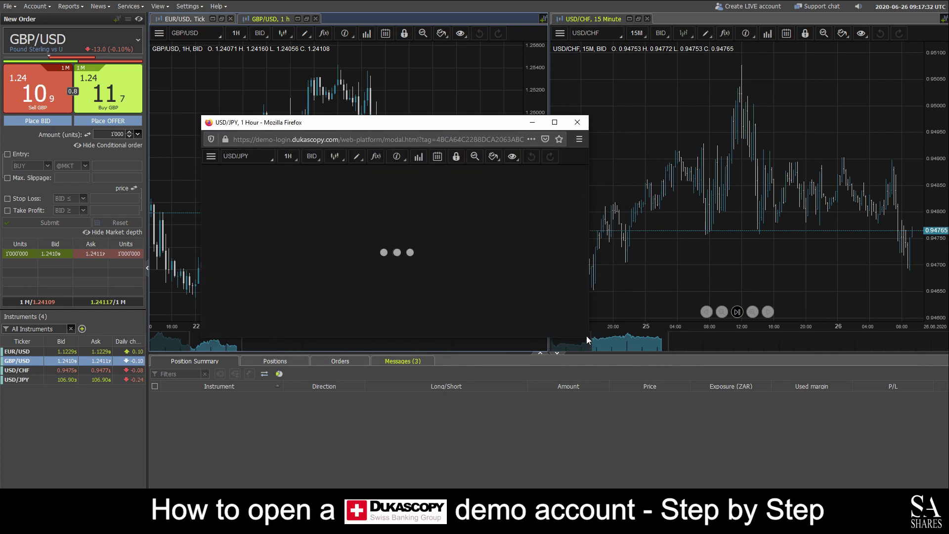
pyautogui.moveTo(589, 340); pyautogui.dragTo(794, 456)
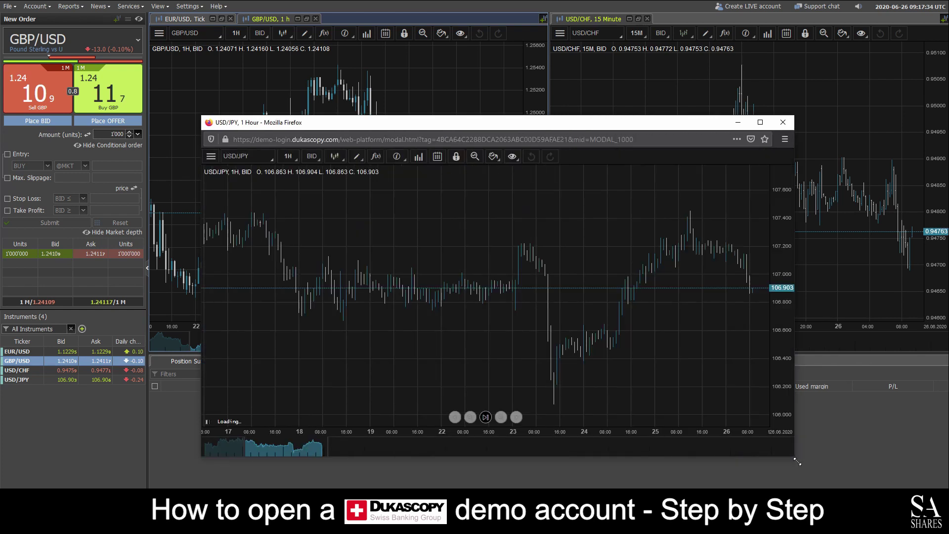
pyautogui.scroll(2, 581, 323)
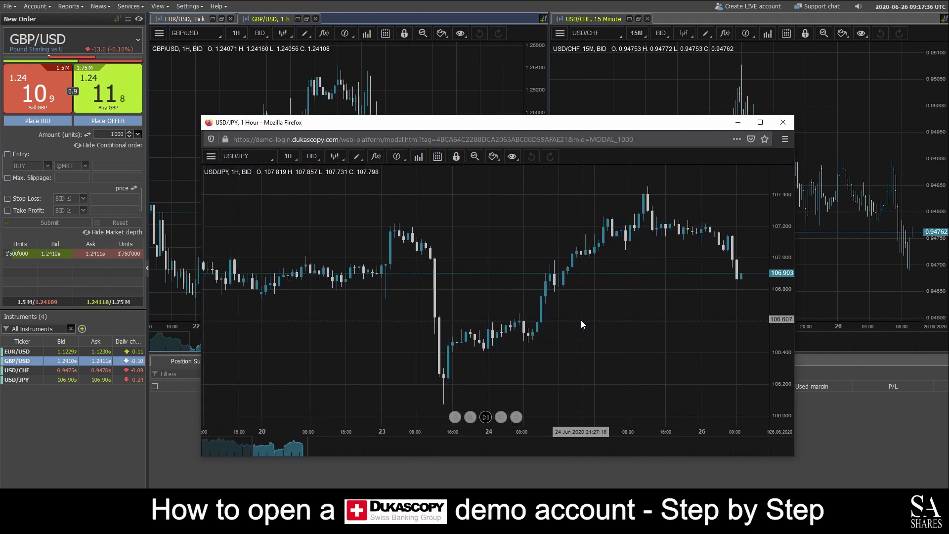
pyautogui.click(783, 122)
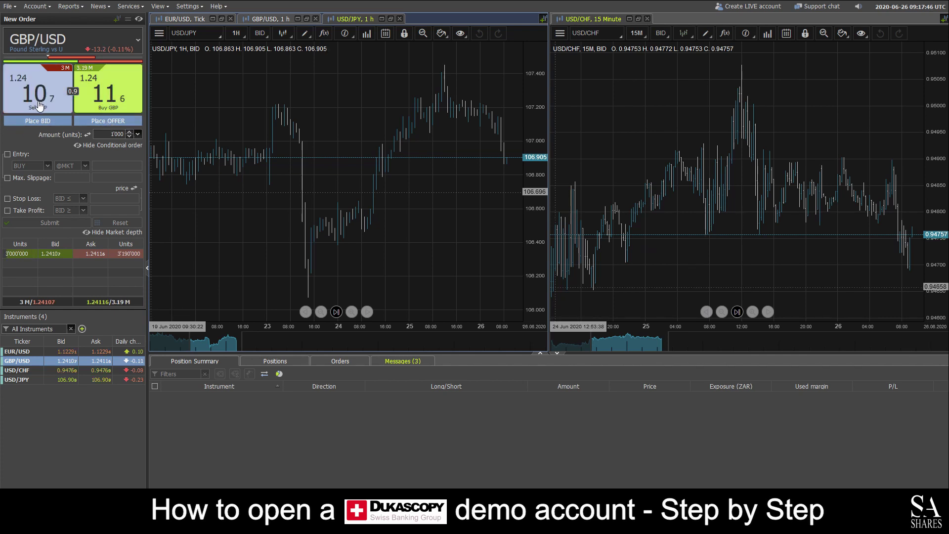
# Step: Move the popup over the charts, browse the instrument categories, then open the support chat
pyautogui.moveTo(40, 121); pyautogui.dragTo(368, 124)
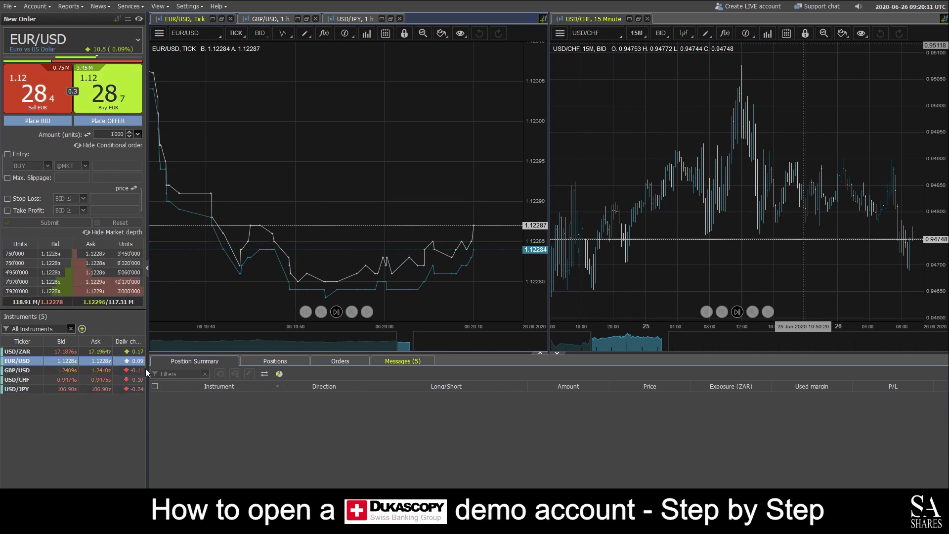
pyautogui.click(82, 328)
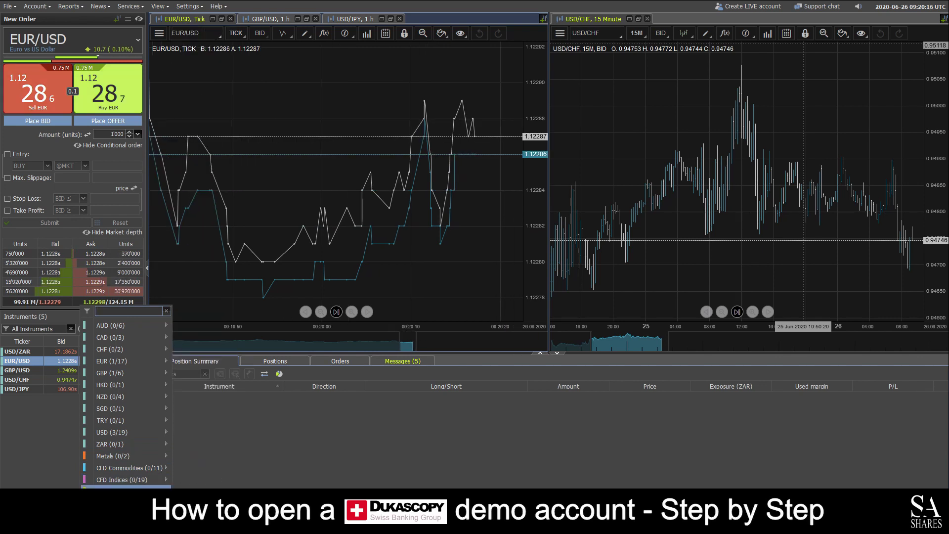
pyautogui.moveTo(125, 331)
pyautogui.click(345, 436)
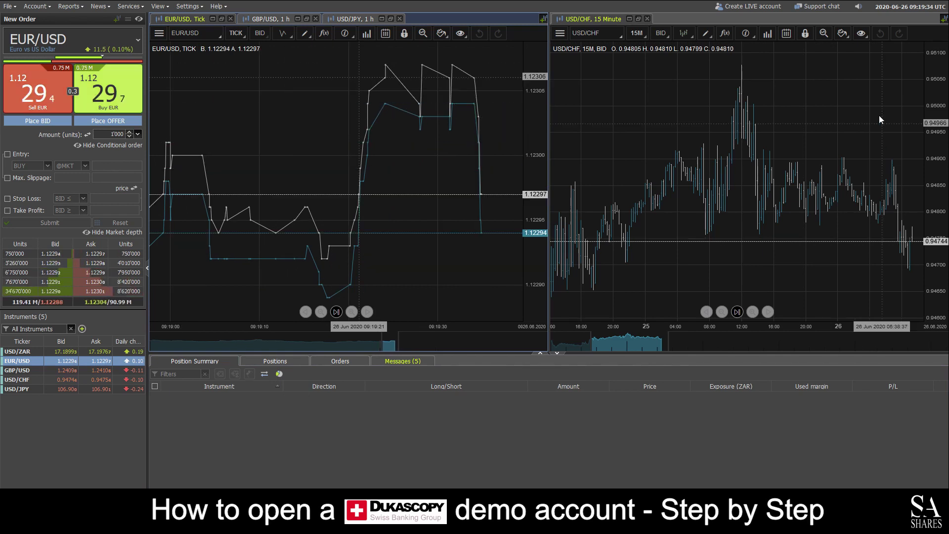
pyautogui.click(805, 9)
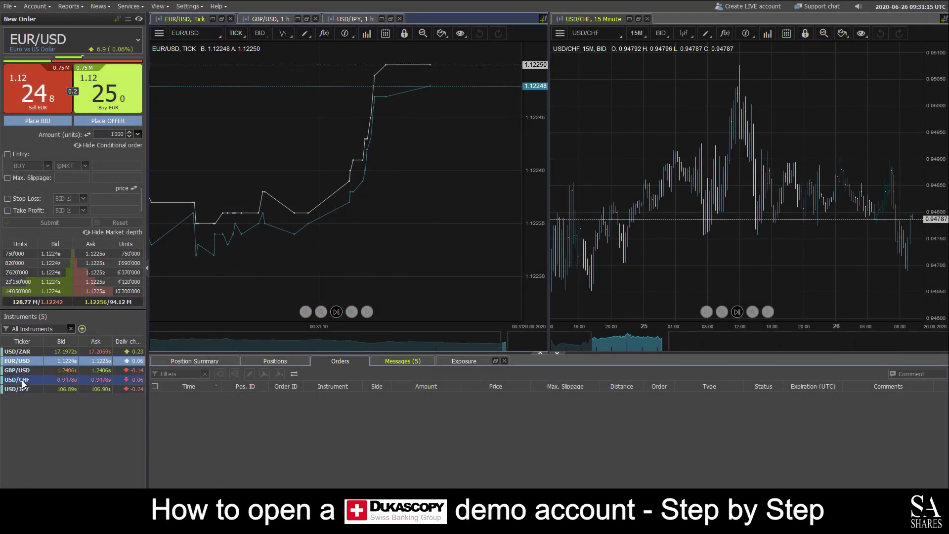
# Step: Open a new GBP/USD chart from the instrument list and expand it full screen
pyautogui.rightClick(16, 379)
pyautogui.rightClick(20, 370)
pyautogui.click(59, 377)
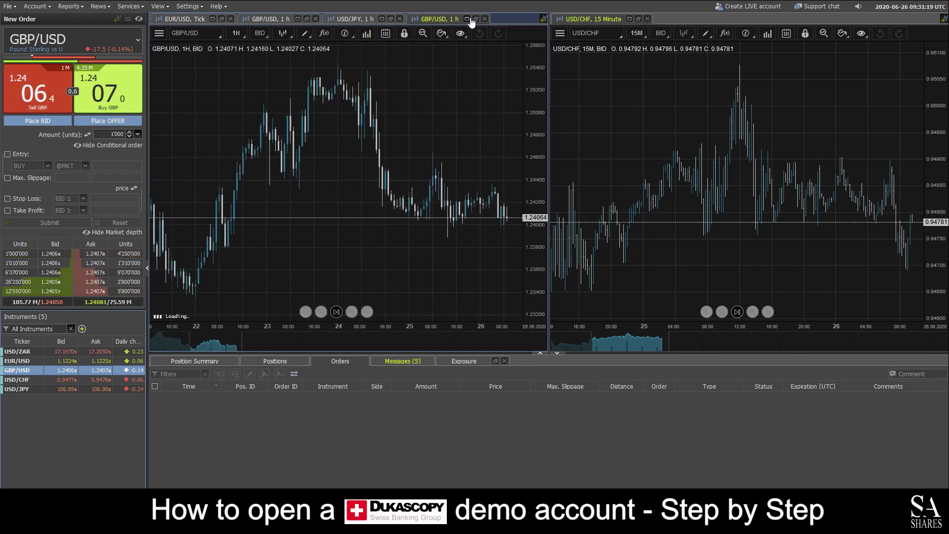
pyautogui.click(470, 19)
pyautogui.scroll(10, 864, 379)
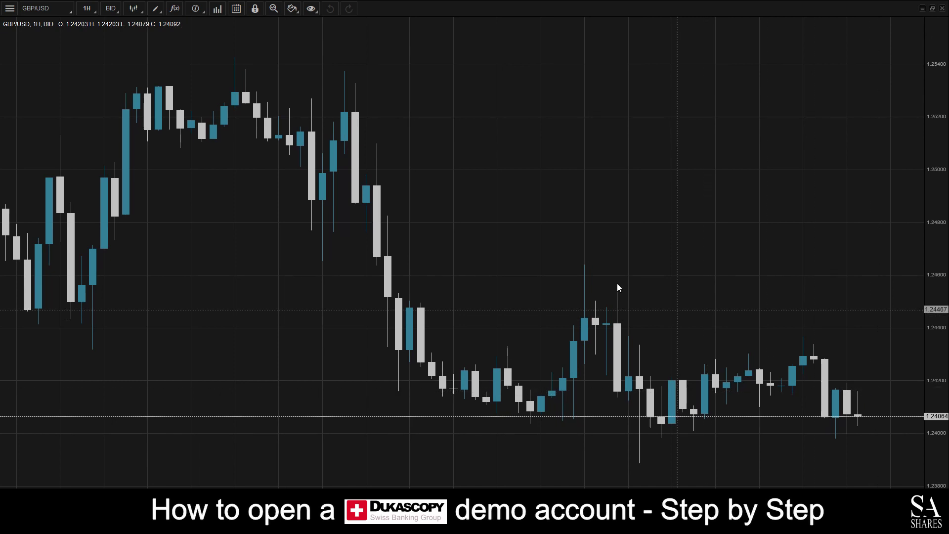
# Step: Preview the GBP/USD chart as OHLC bars, then return it to candlesticks
pyautogui.click(134, 9)
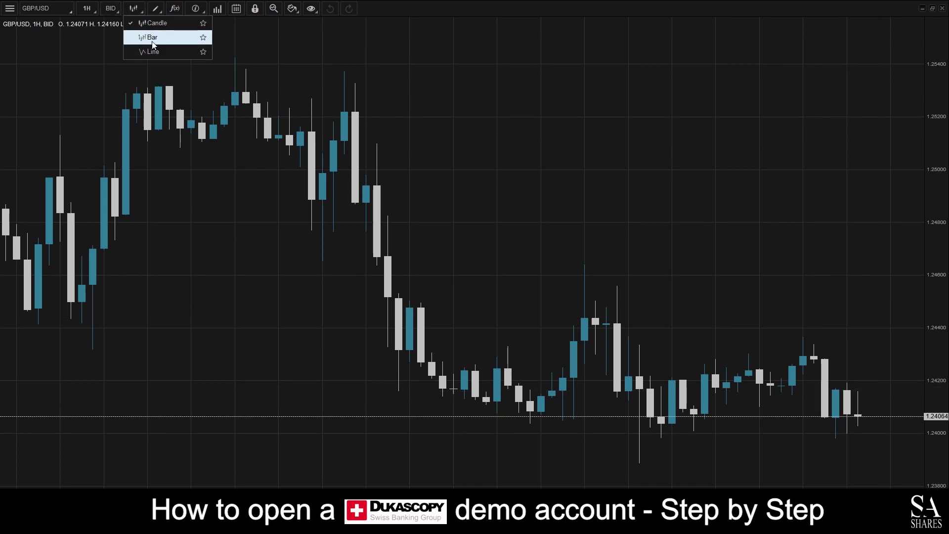
pyautogui.click(151, 39)
pyautogui.click(134, 9)
pyautogui.click(148, 23)
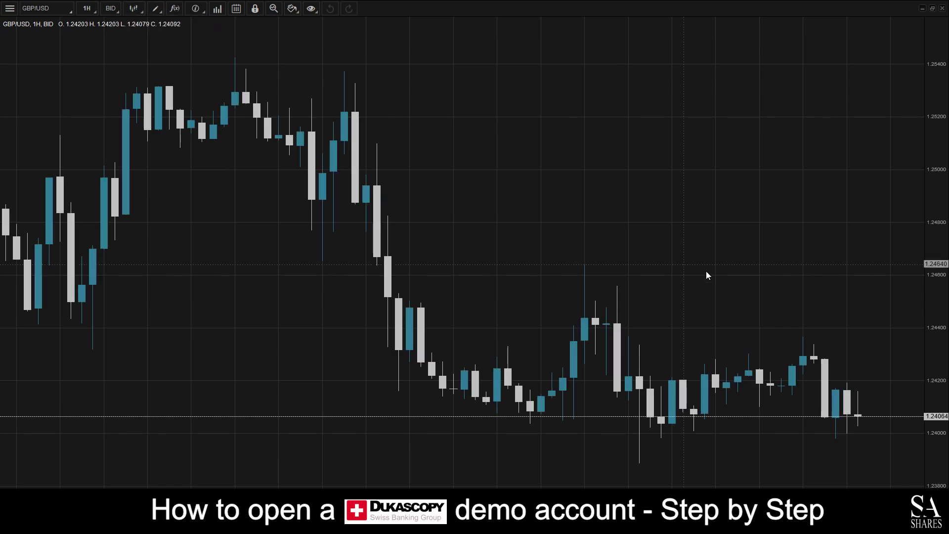
pyautogui.scroll(-3, 692, 267)
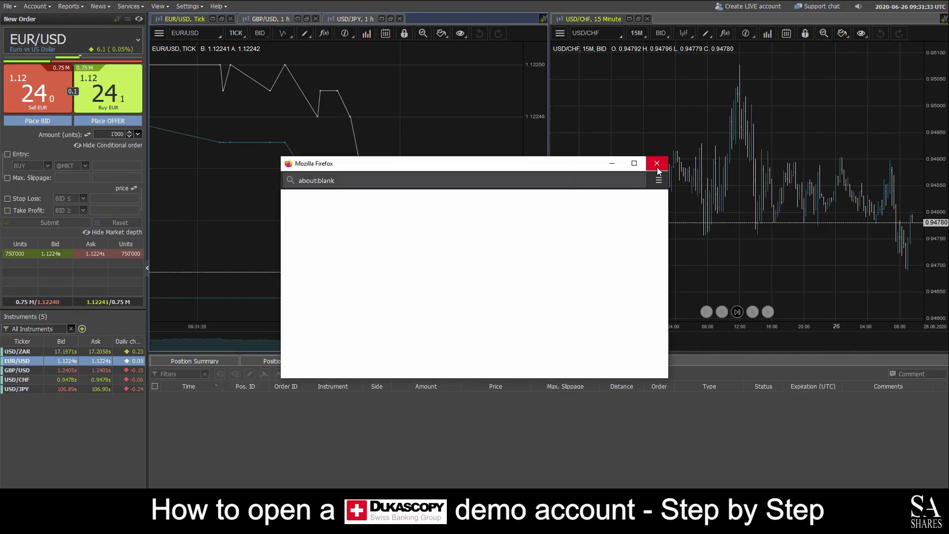
# Step: Close the blank Firefox window and show the EUR/USD tick chart as bars
pyautogui.click(656, 163)
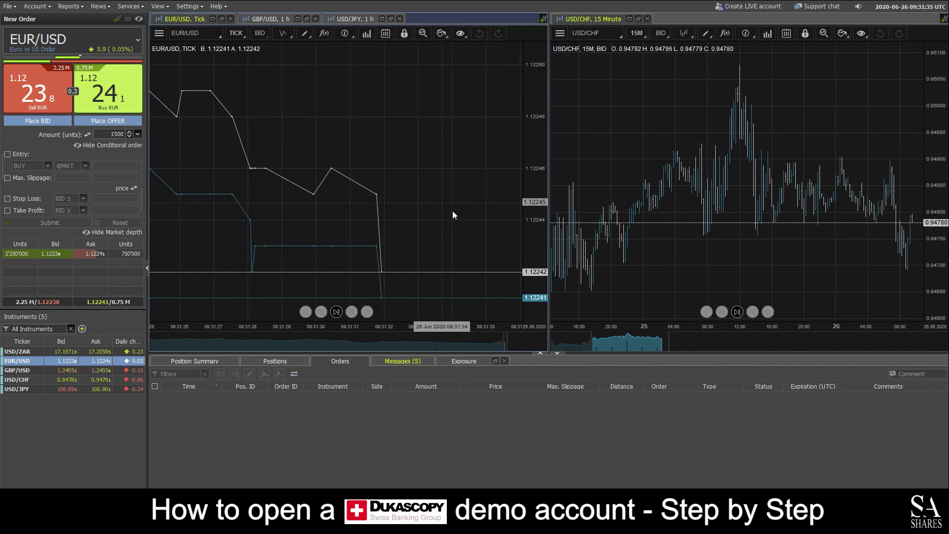
pyautogui.click(284, 33)
pyautogui.click(301, 62)
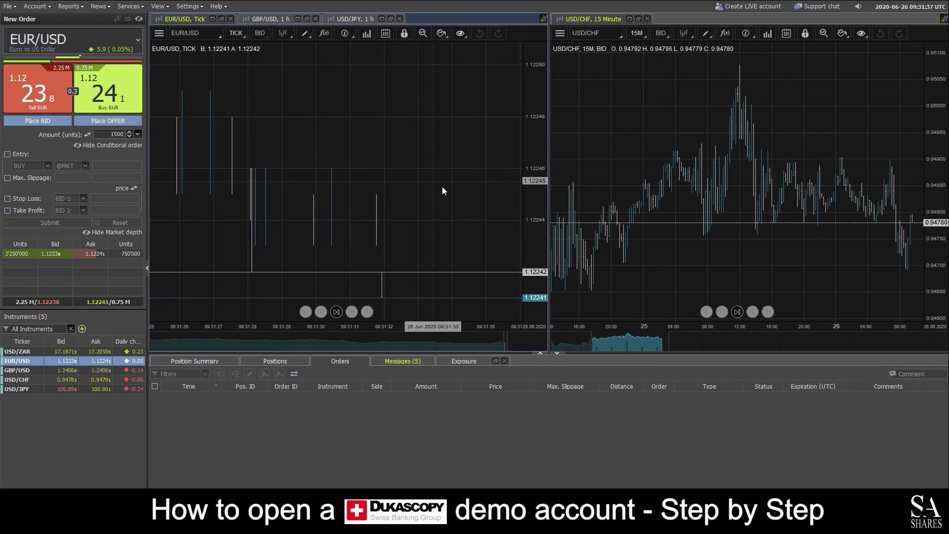
pyautogui.scroll(-5, 460, 257)
pyautogui.scroll(-5, 460, 256)
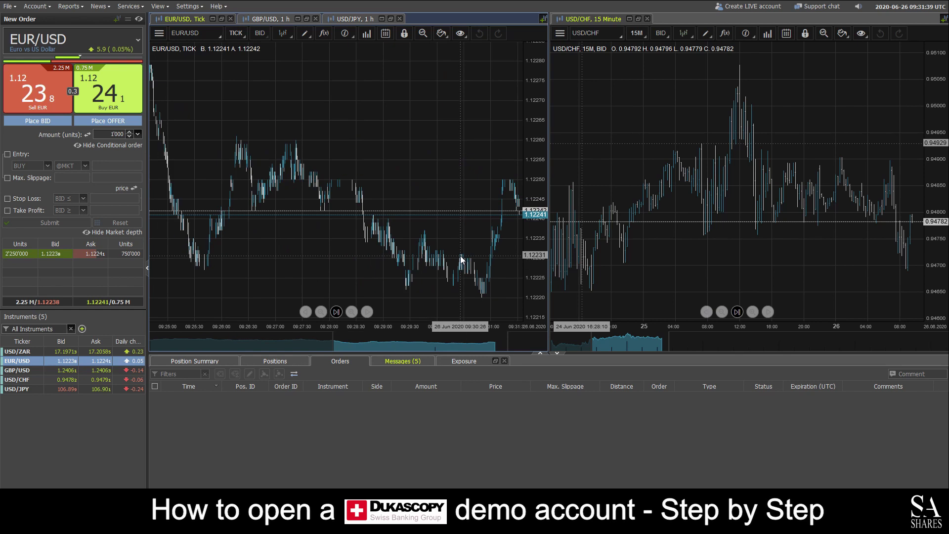
pyautogui.scroll(2, 734, 193)
pyautogui.scroll(1, 735, 194)
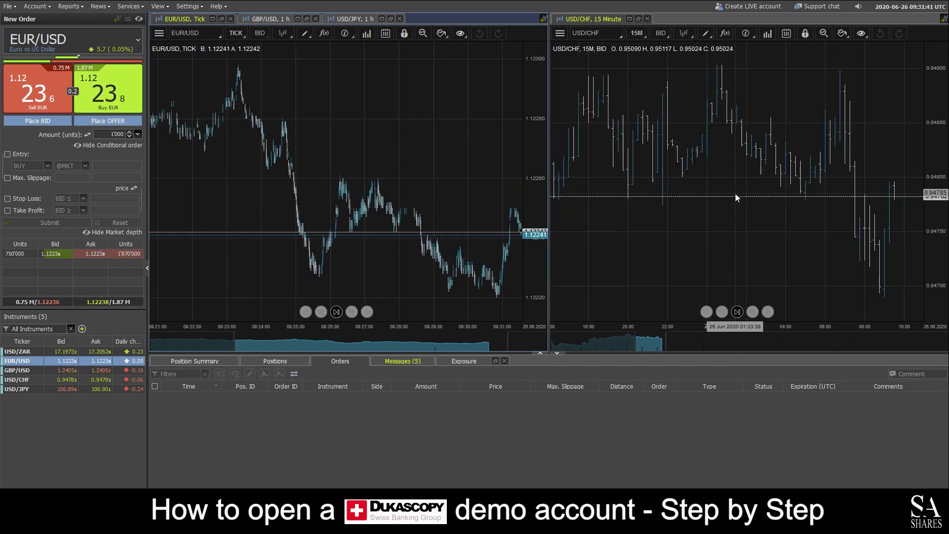
# Step: Expand the EUR/USD tick chart full screen and turn it back into a line
pyautogui.click(221, 19)
pyautogui.scroll(5, 745, 316)
pyautogui.scroll(5, 799, 377)
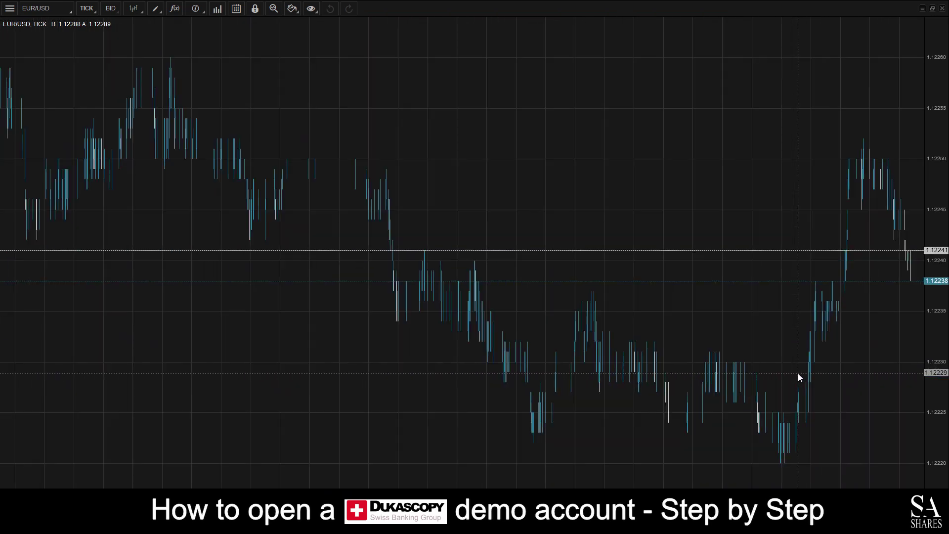
pyautogui.scroll(5, 799, 377)
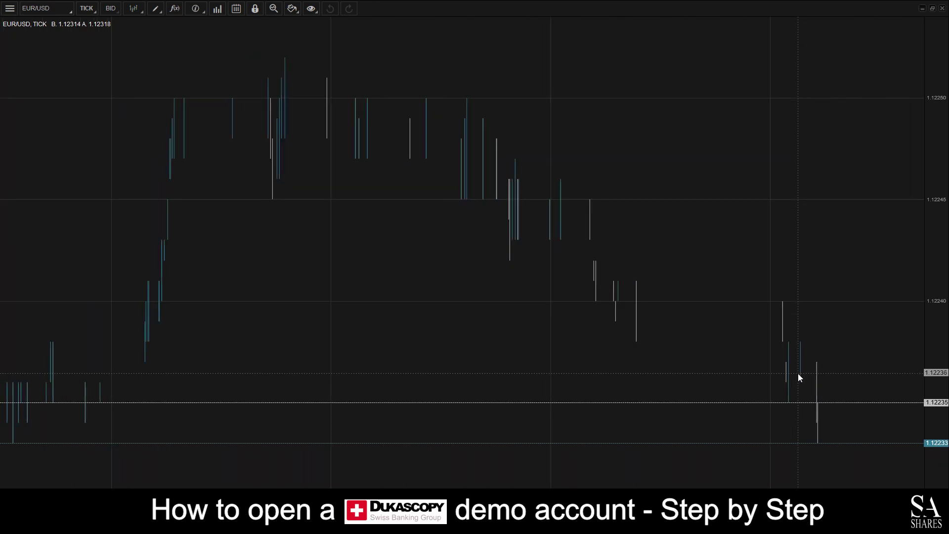
pyautogui.click(131, 9)
pyautogui.click(152, 24)
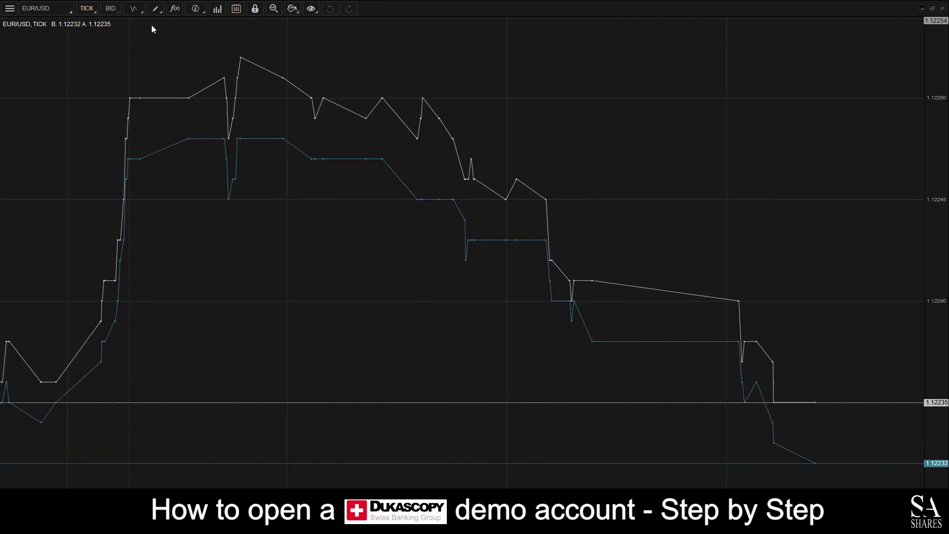
pyautogui.scroll(-3, 420, 195)
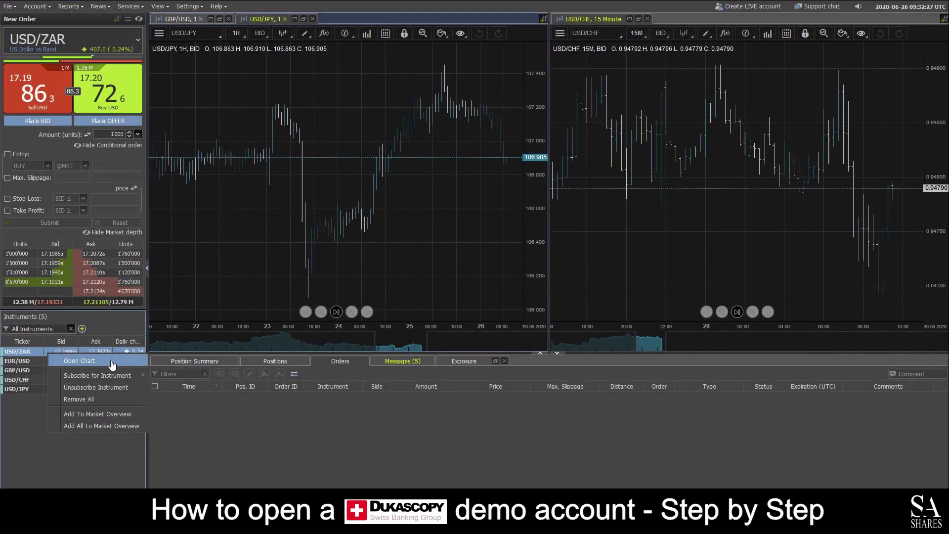
# Step: Open a new USD/ZAR hourly chart, bring its tab to the front, and maximize it
pyautogui.click(123, 358)
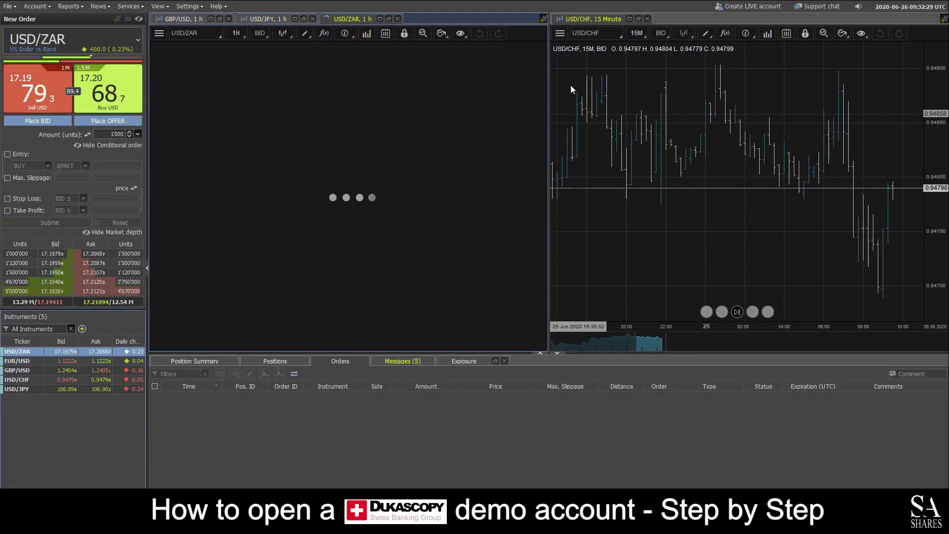
pyautogui.click(544, 20)
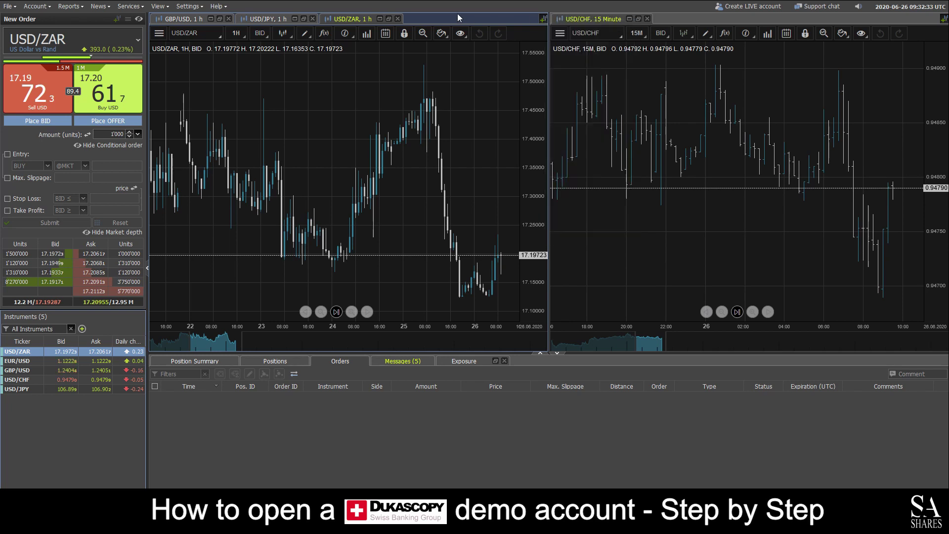
pyautogui.click(262, 18)
pyautogui.click(341, 20)
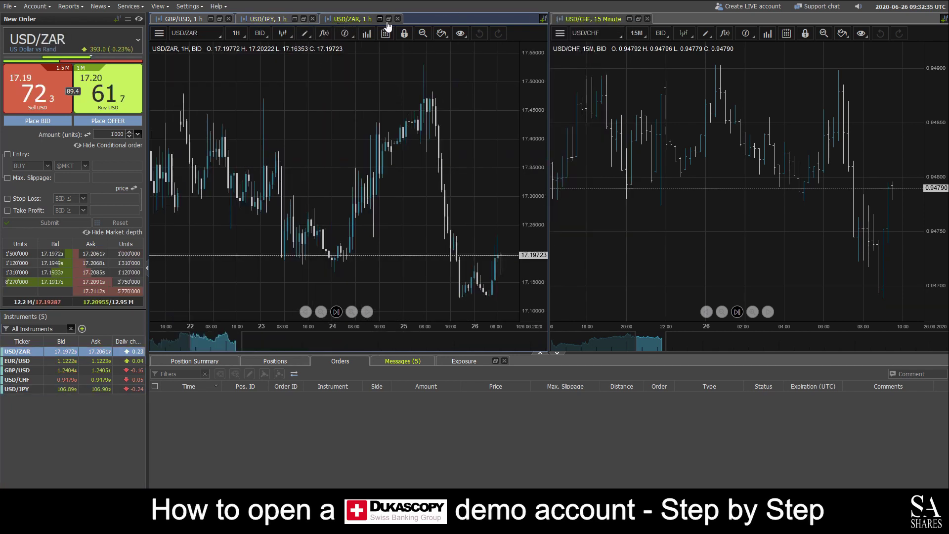
pyautogui.click(380, 19)
pyautogui.scroll(5, 814, 186)
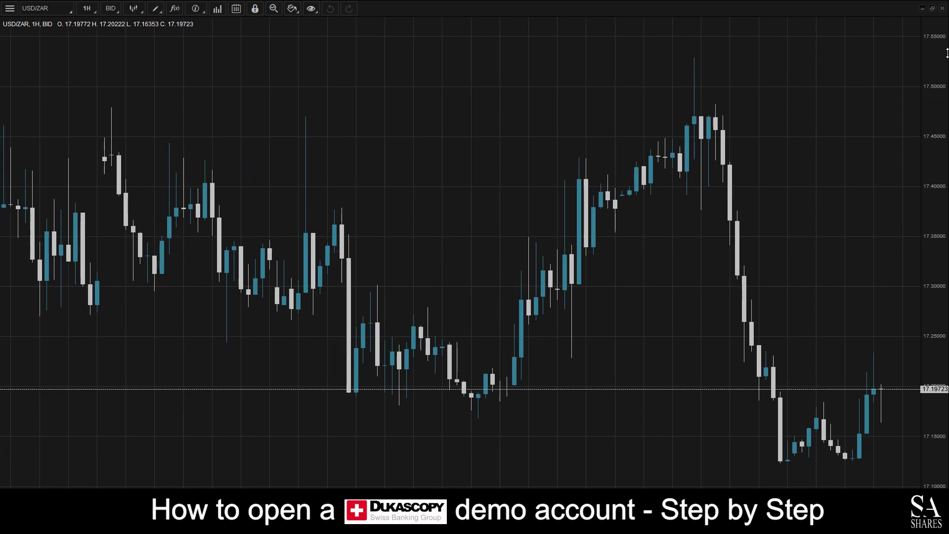
pyautogui.click(922, 8)
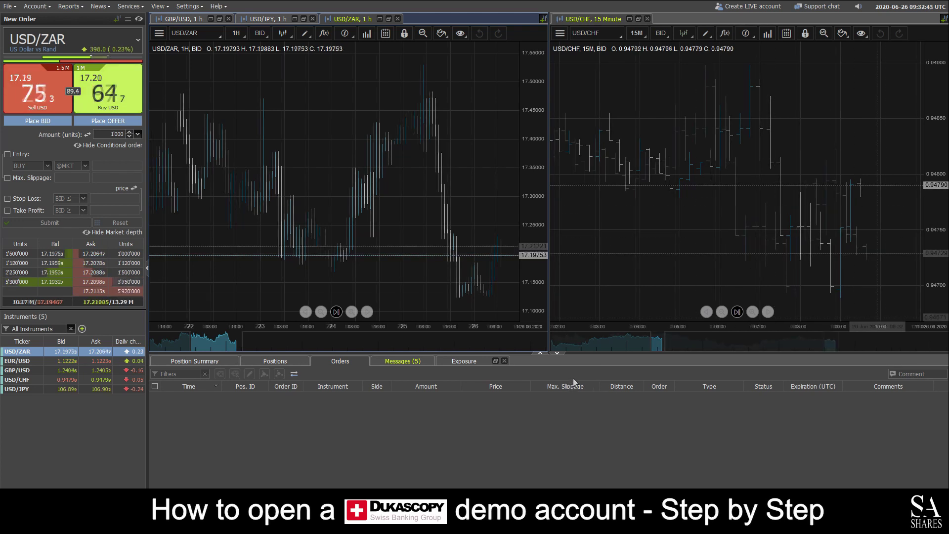
pyautogui.click(388, 19)
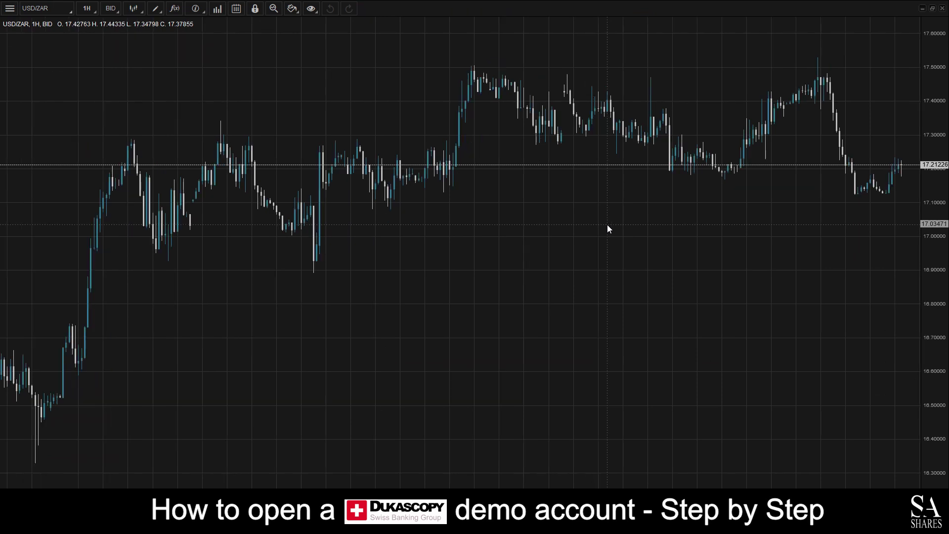